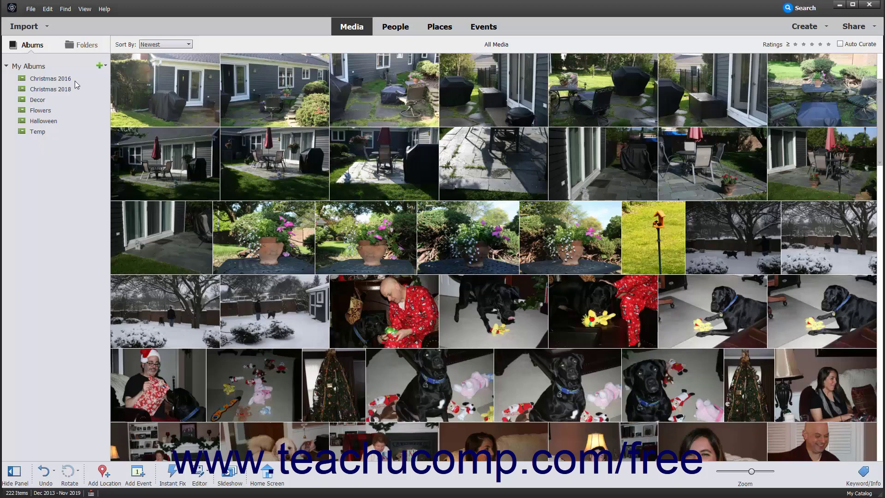
# Show the menu of options for creating a new album or album category.
pyautogui.click(105, 67)
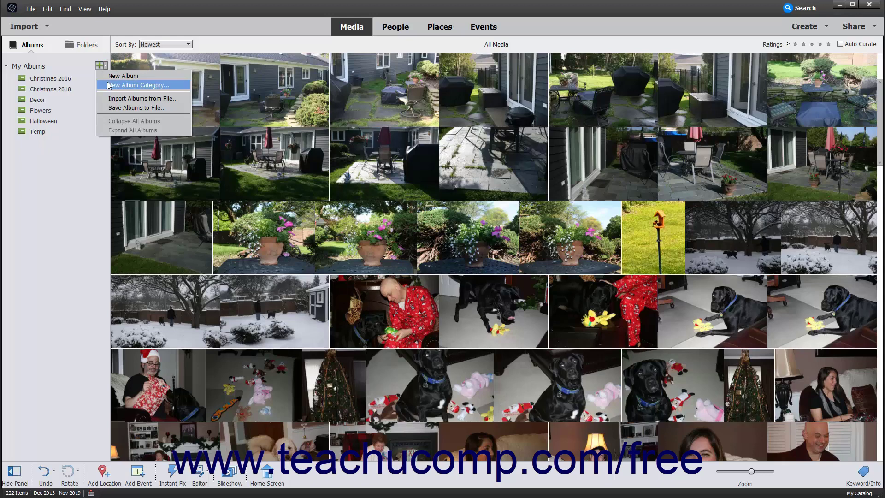
# Create an album category named 'Holidays' with Parent left at None (Top Level).
pyautogui.click(109, 86)
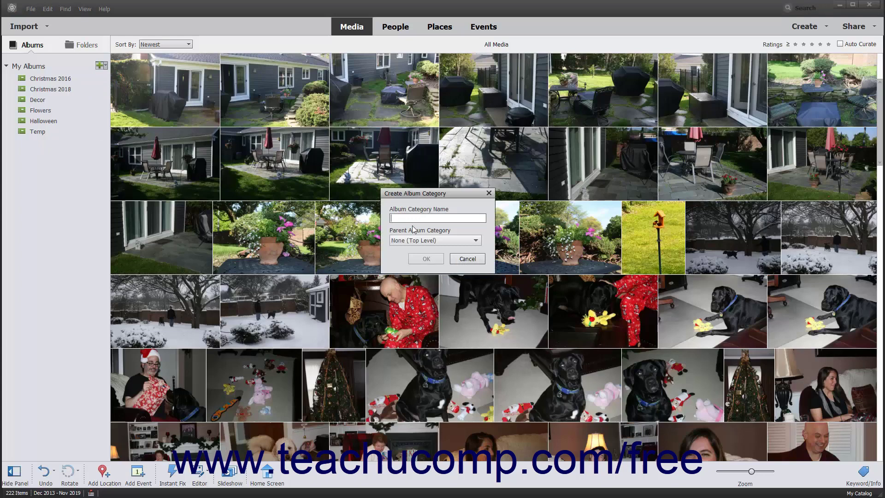
pyautogui.write('Holidays')
pyautogui.click(473, 241)
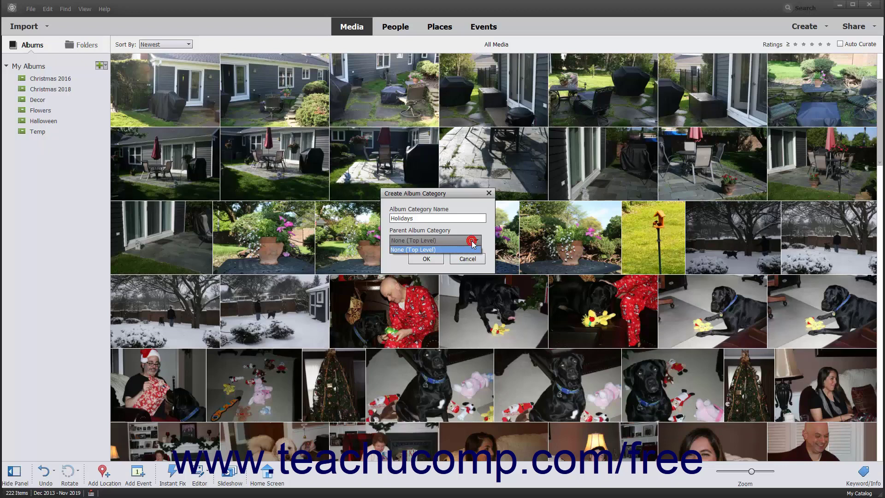
pyautogui.click(473, 241)
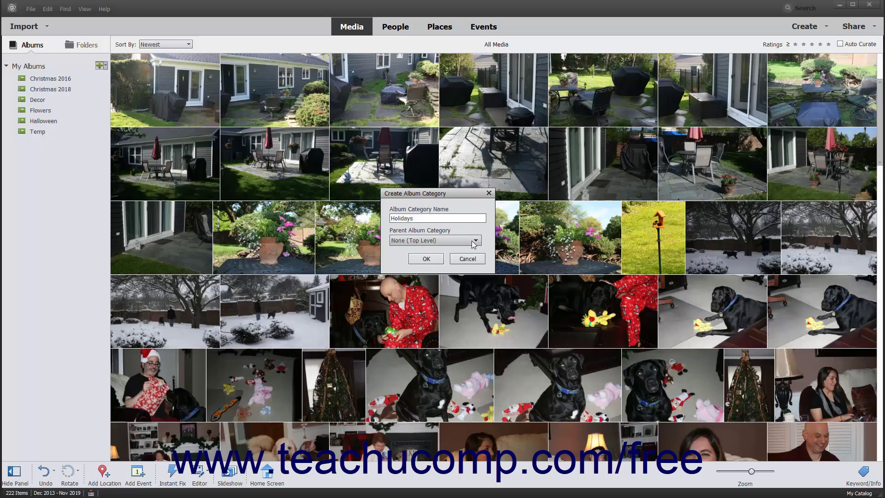
pyautogui.click(423, 260)
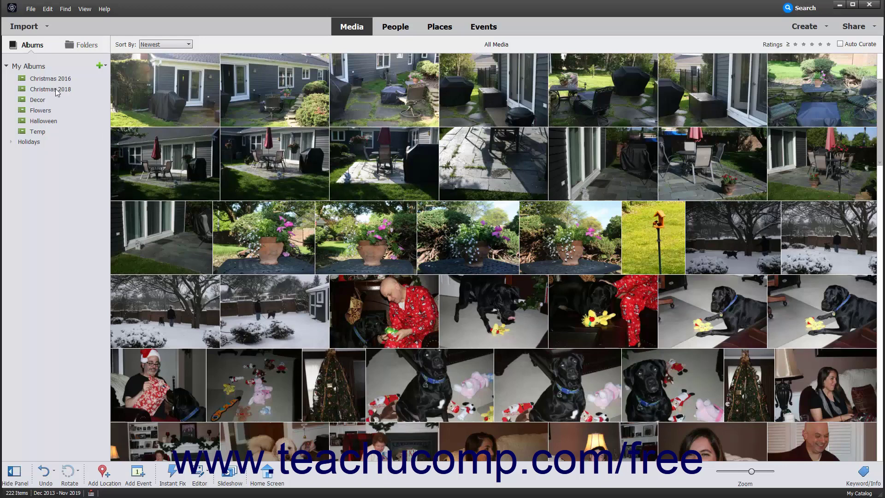
# Nest the Christmas 2018 and Christmas 2016 albums under the Holidays category.
pyautogui.moveTo(56, 93); pyautogui.dragTo(43, 146)
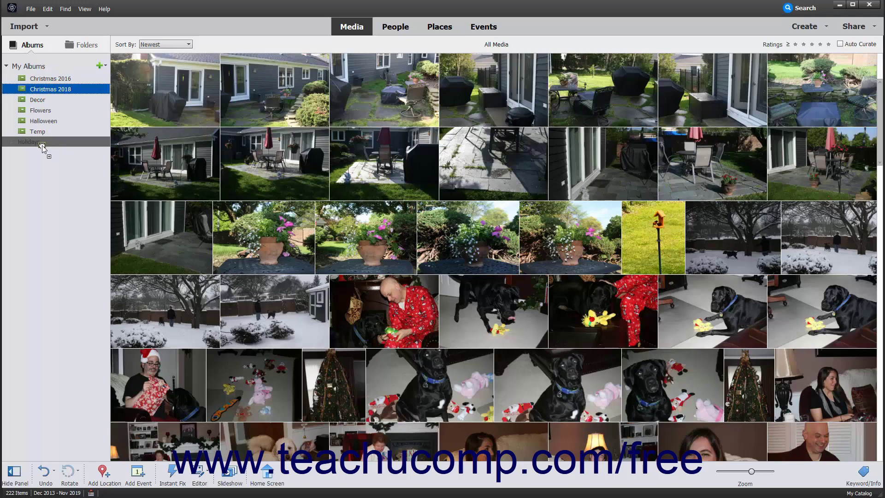
pyautogui.moveTo(43, 145); pyautogui.dragTo(42, 145)
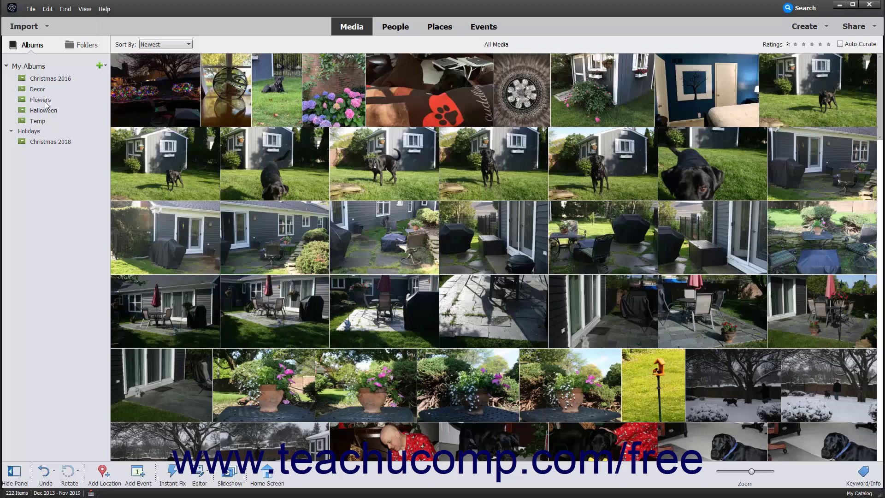
pyautogui.moveTo(51, 78); pyautogui.dragTo(44, 131)
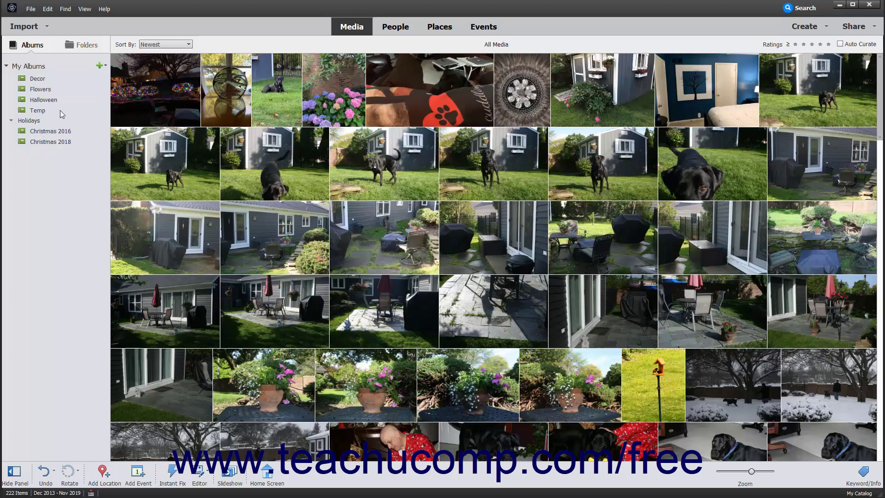
pyautogui.click(105, 66)
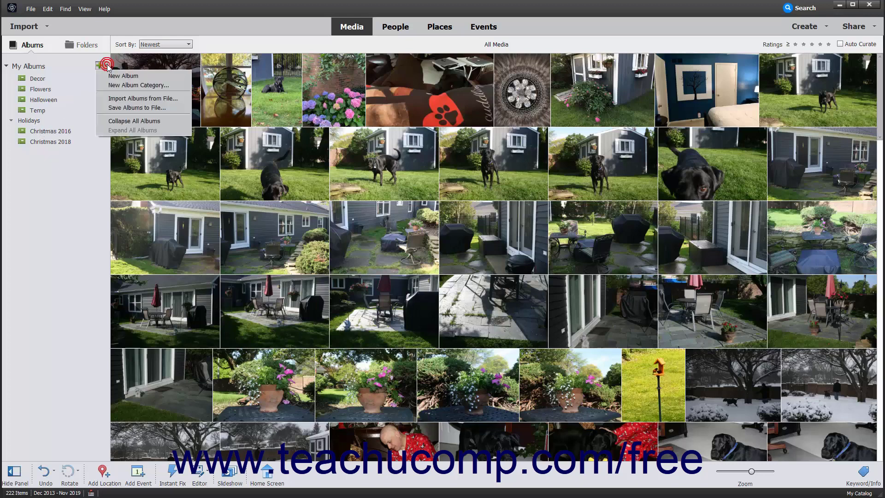
pyautogui.click(118, 122)
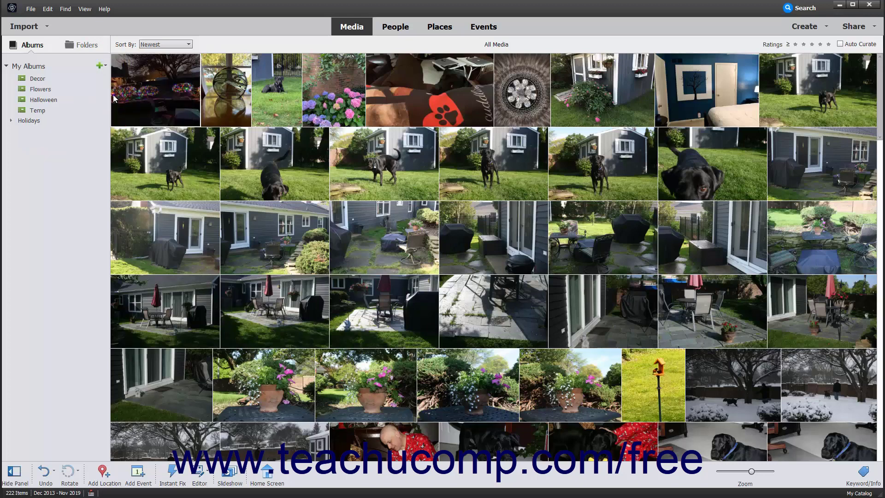
pyautogui.click(106, 67)
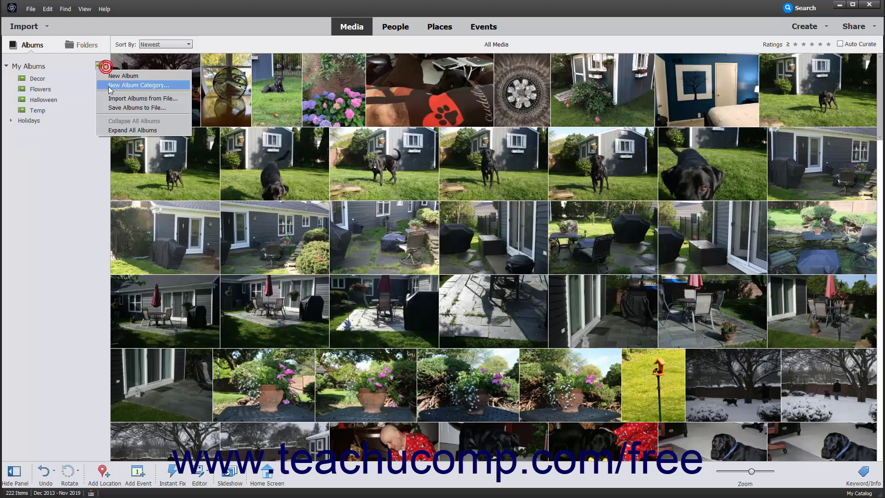
pyautogui.click(121, 131)
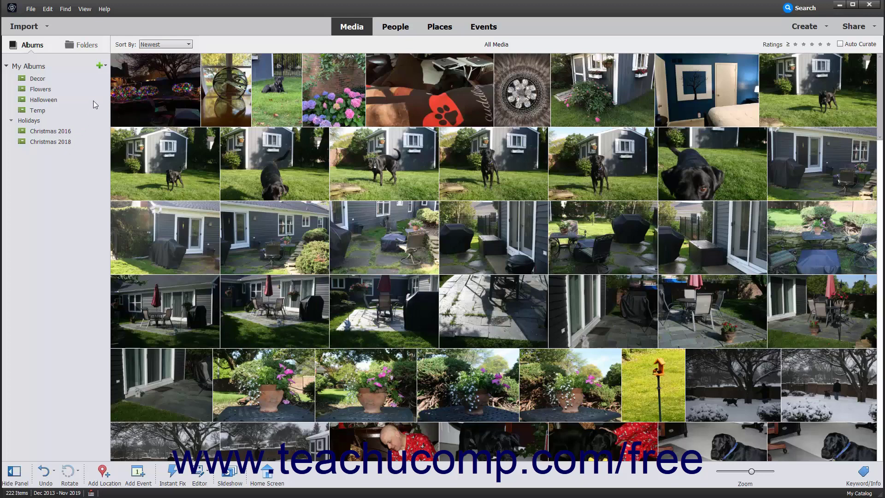
pyautogui.click(106, 69)
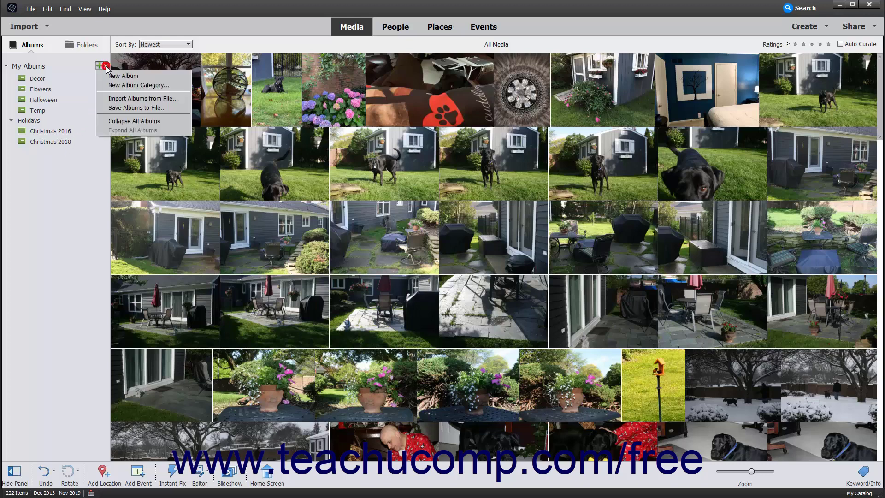
# Export only the Holidays album category to Albums.xml in the Documents folder.
pyautogui.click(111, 108)
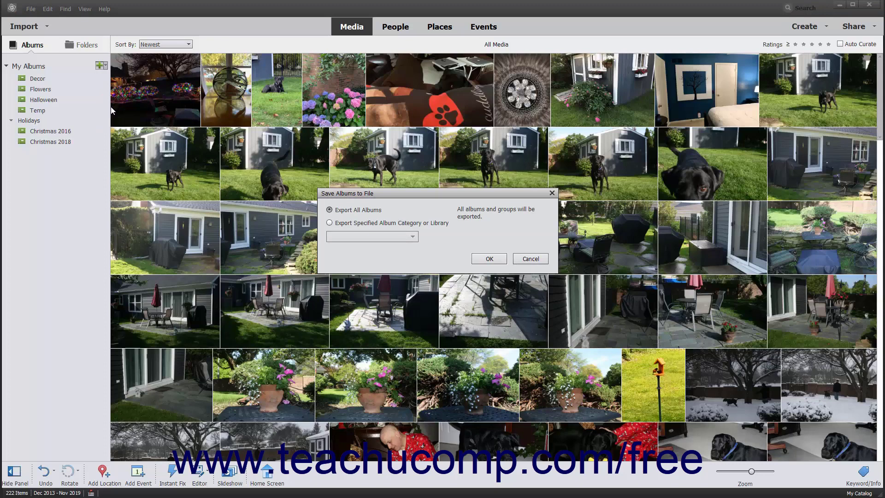
pyautogui.click(336, 209)
pyautogui.click(341, 223)
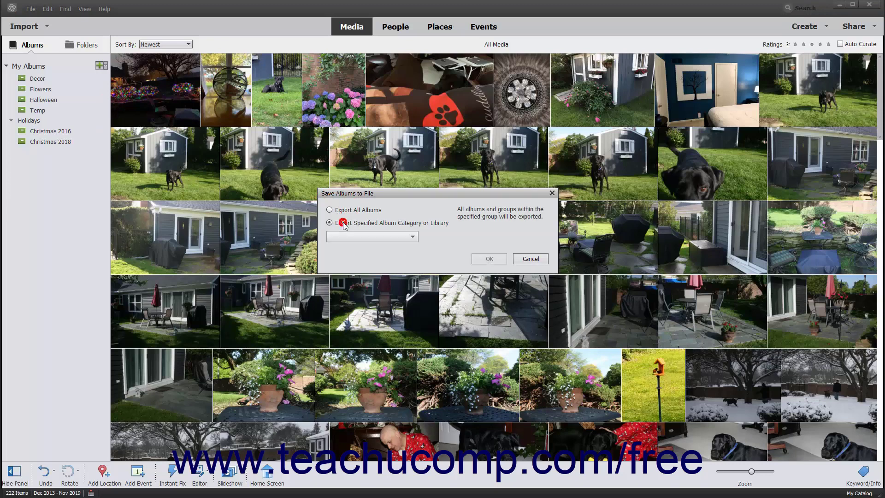
pyautogui.click(414, 236)
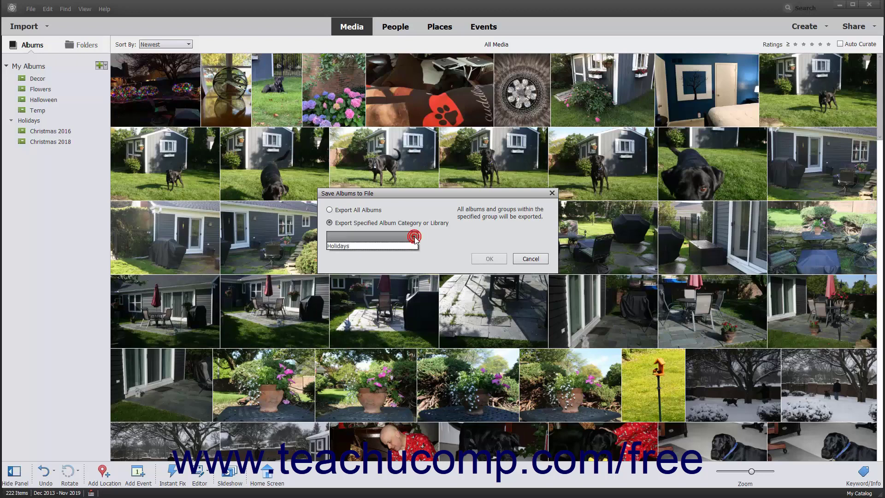
pyautogui.click(414, 236)
pyautogui.click(404, 246)
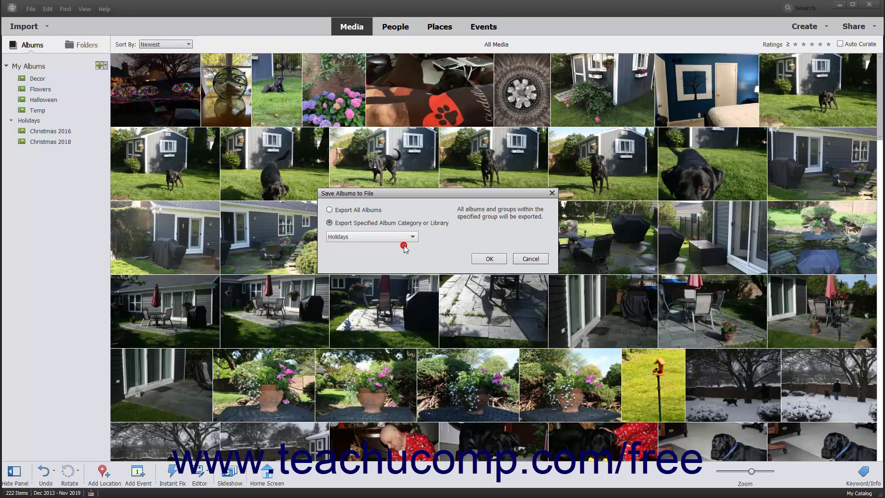
pyautogui.click(490, 259)
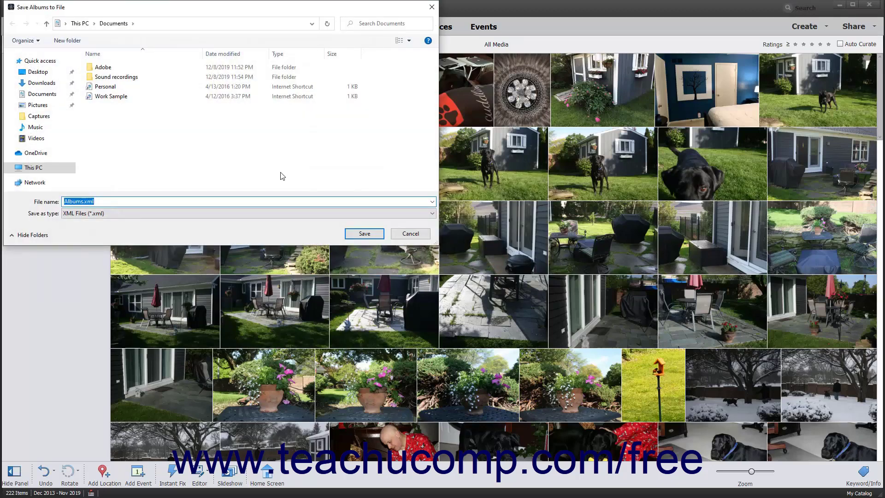
pyautogui.click(101, 204)
pyautogui.click(353, 235)
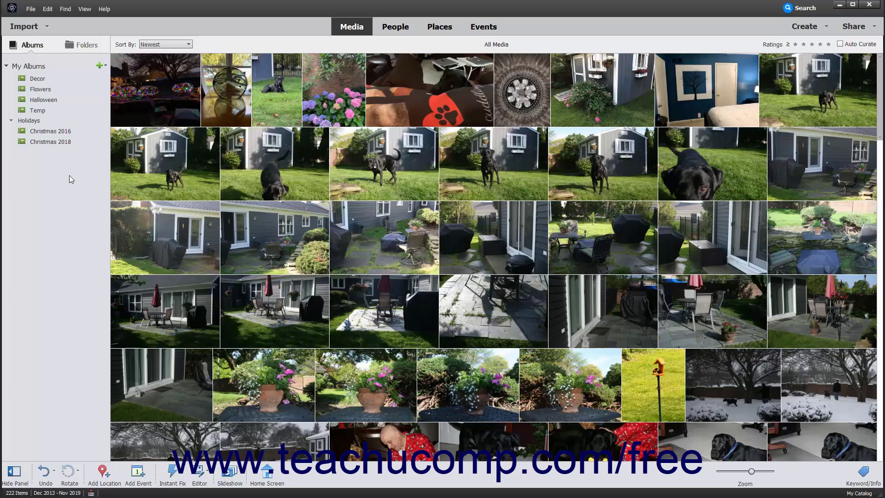
# Import albums from Albums.xml in Documents, adding a second Holidays category.
pyautogui.click(106, 68)
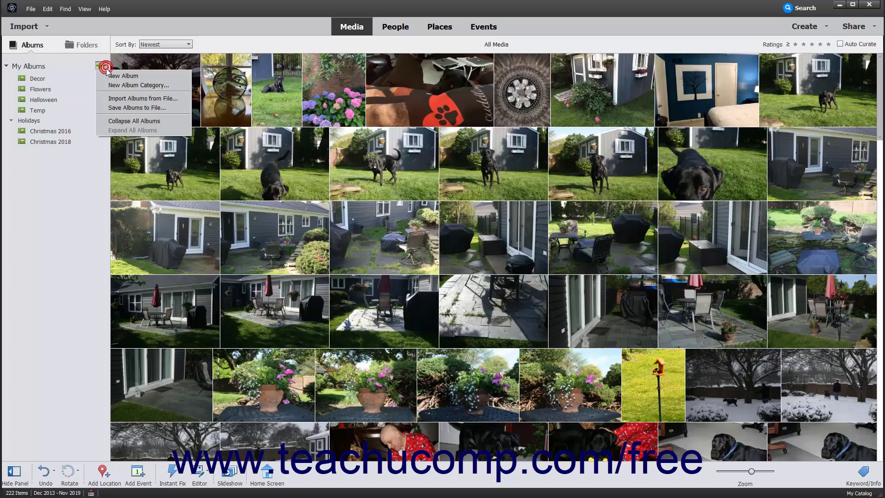
pyautogui.click(111, 99)
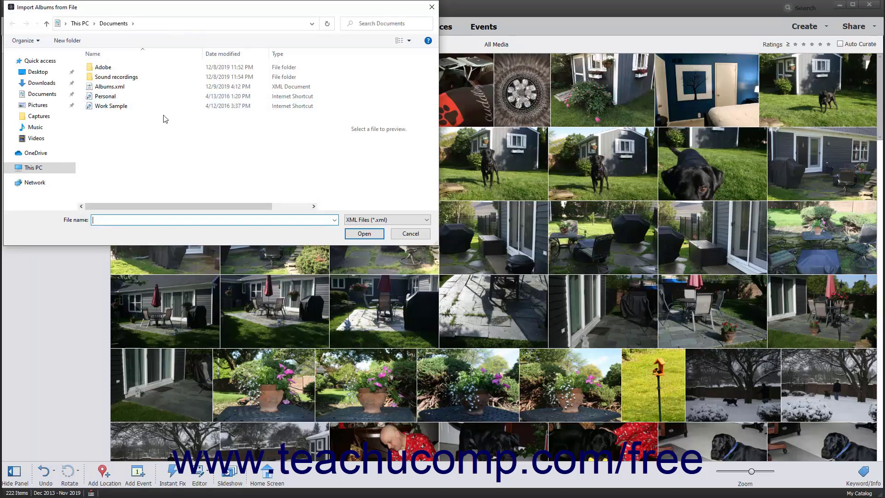
pyautogui.click(120, 88)
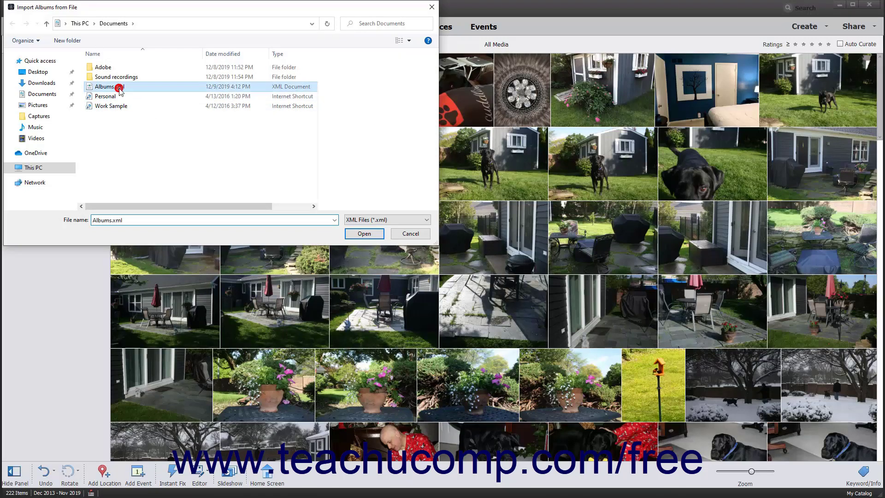
pyautogui.click(363, 234)
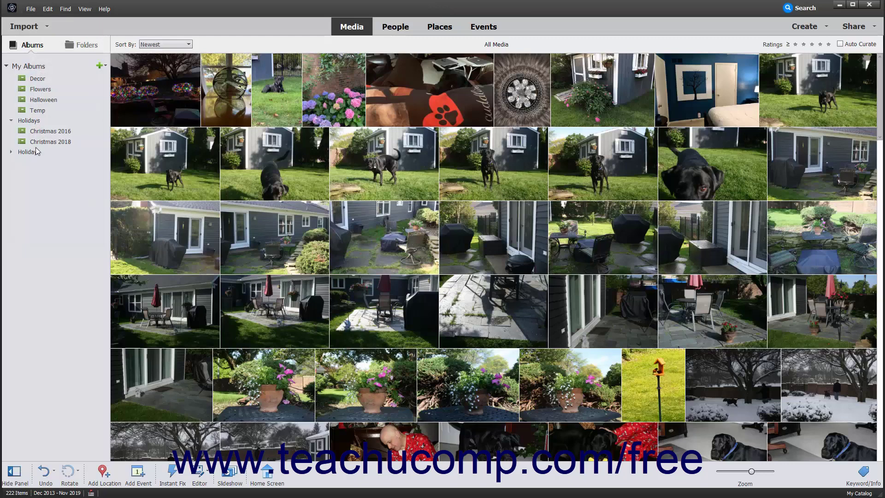
pyautogui.rightClick(39, 144)
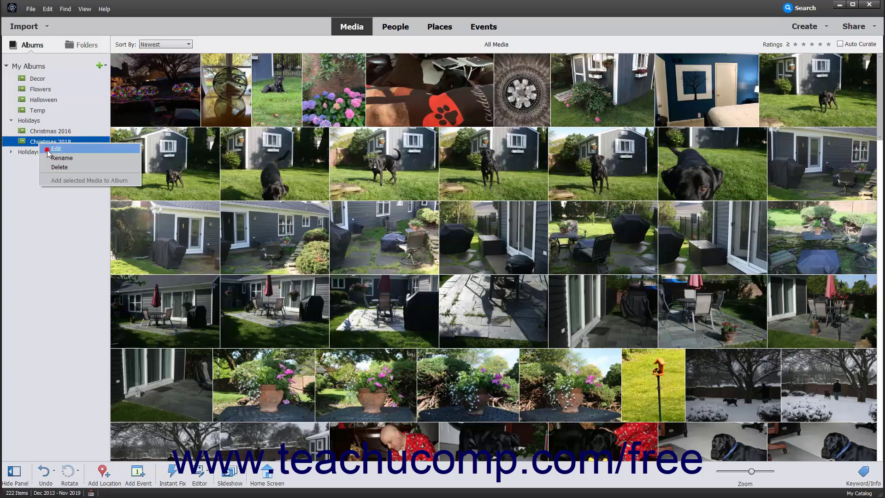
pyautogui.click(46, 150)
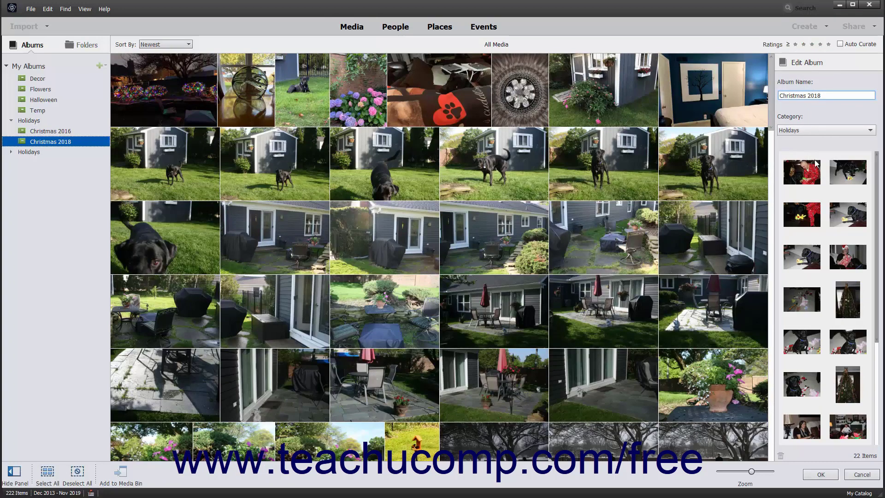
pyautogui.click(853, 478)
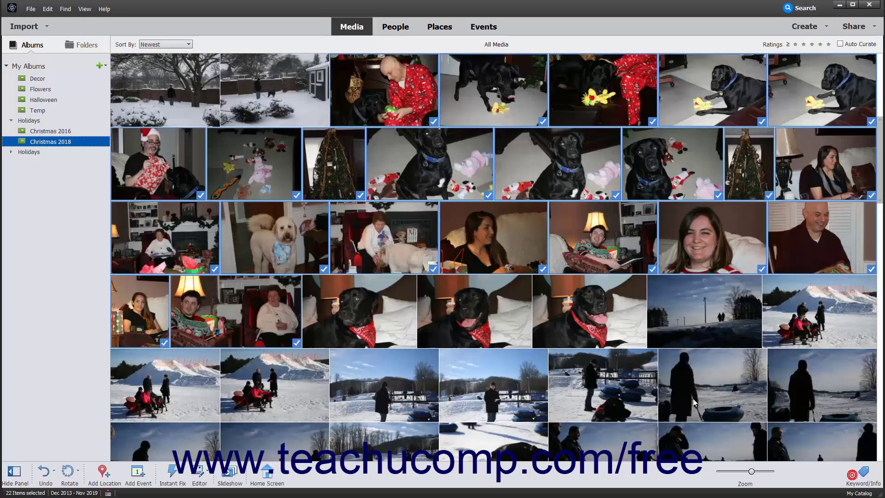
pyautogui.rightClick(28, 155)
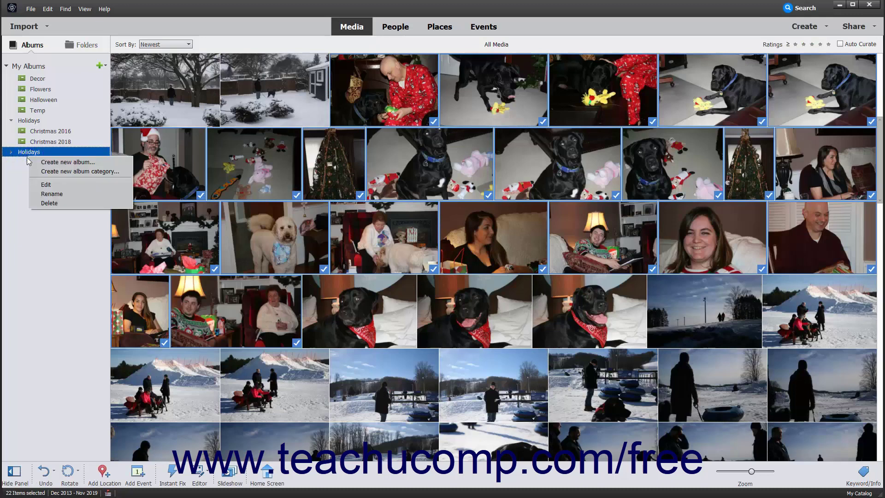
pyautogui.click(45, 185)
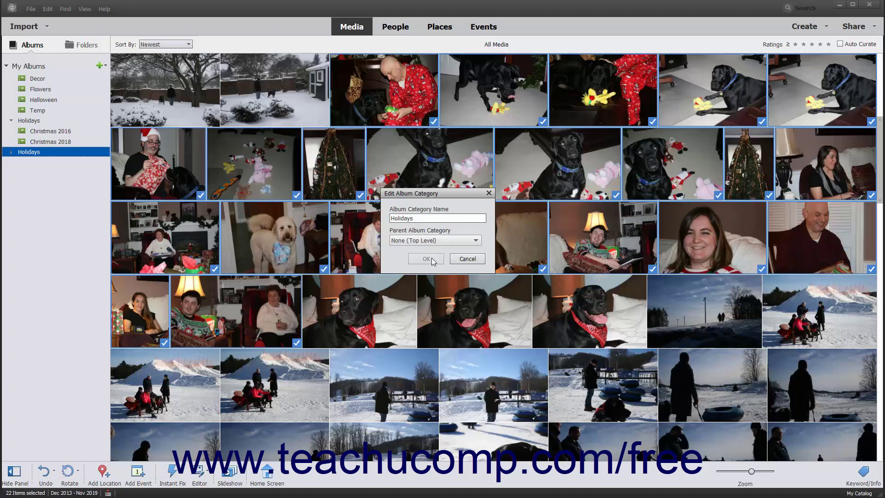
pyautogui.click(461, 258)
pyautogui.rightClick(58, 100)
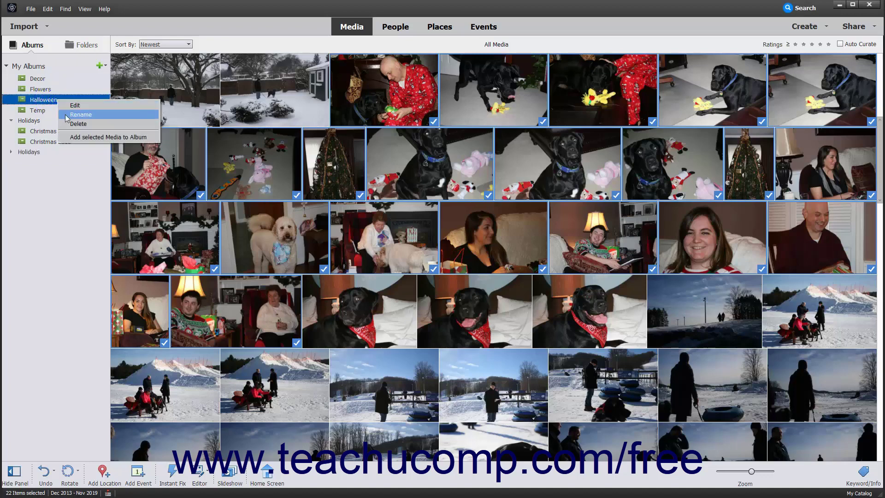
# Rename the Halloween album to 'Halloween 2015'.
pyautogui.click(66, 118)
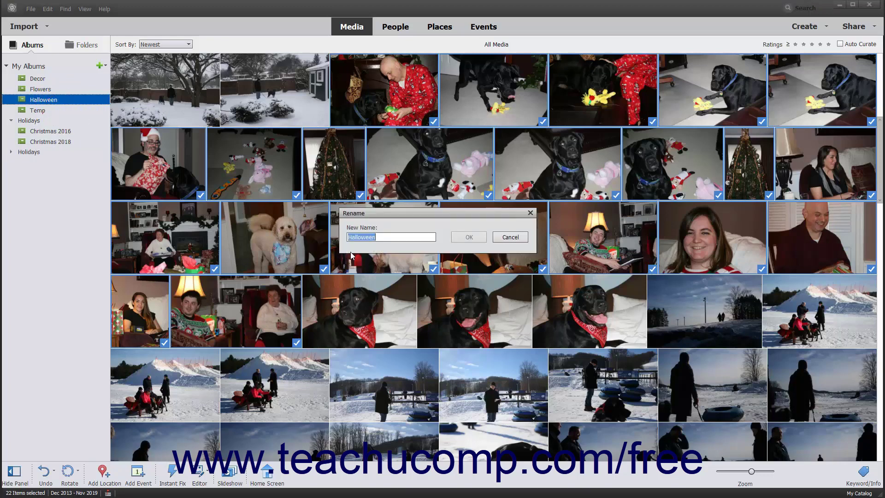
pyautogui.click(382, 237)
pyautogui.write('2015')
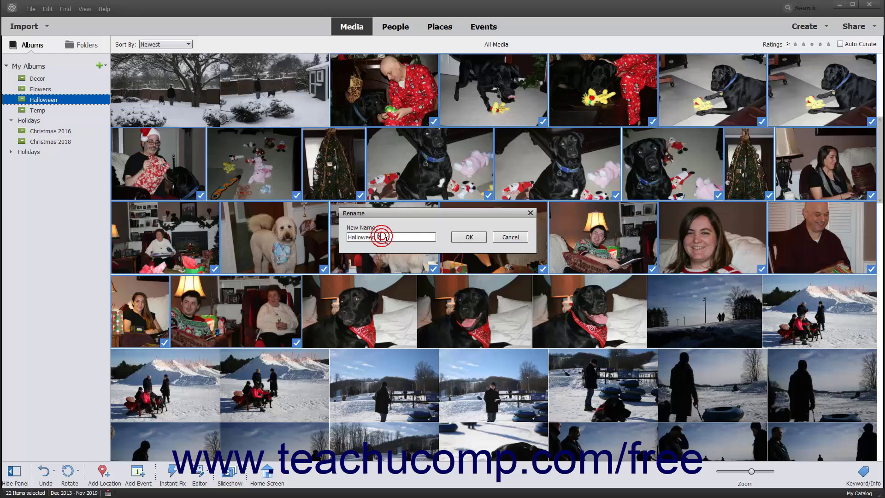
pyautogui.click(479, 236)
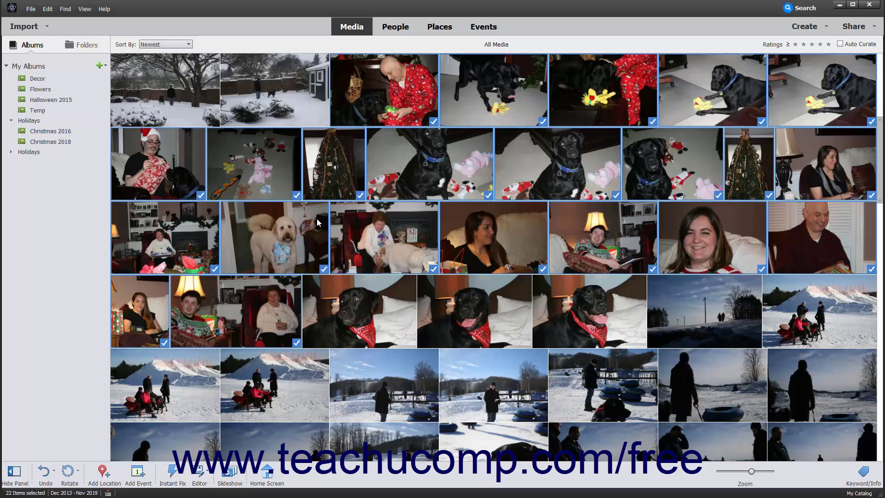
# Delete the duplicate lower Holidays category, keeping the original with both Christmas albums.
pyautogui.moveTo(317, 218); pyautogui.dragTo(38, 153)
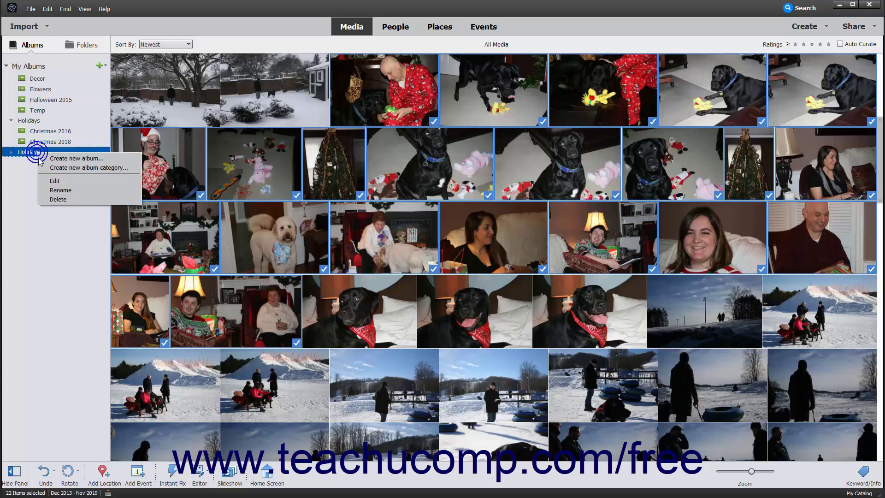
pyautogui.click(56, 199)
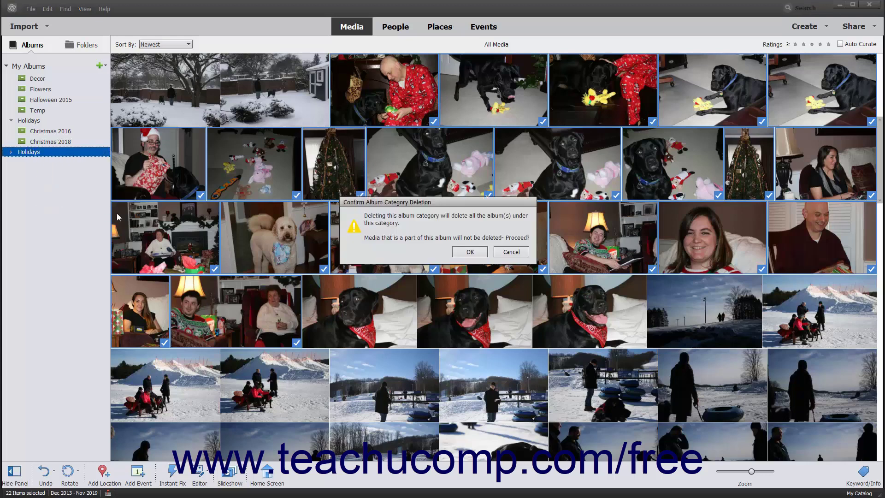
pyautogui.click(459, 254)
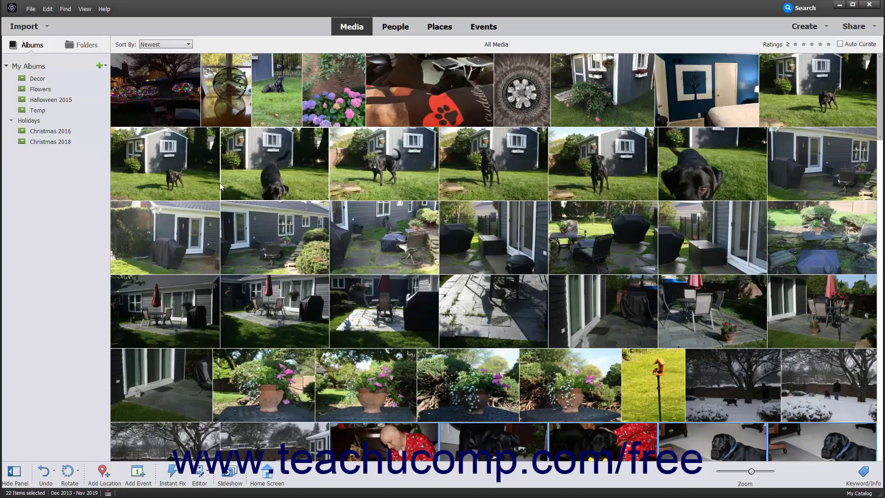
# Add the first Christmas-lights photo in the grid to the Christmas 2018 album.
pyautogui.click(170, 97)
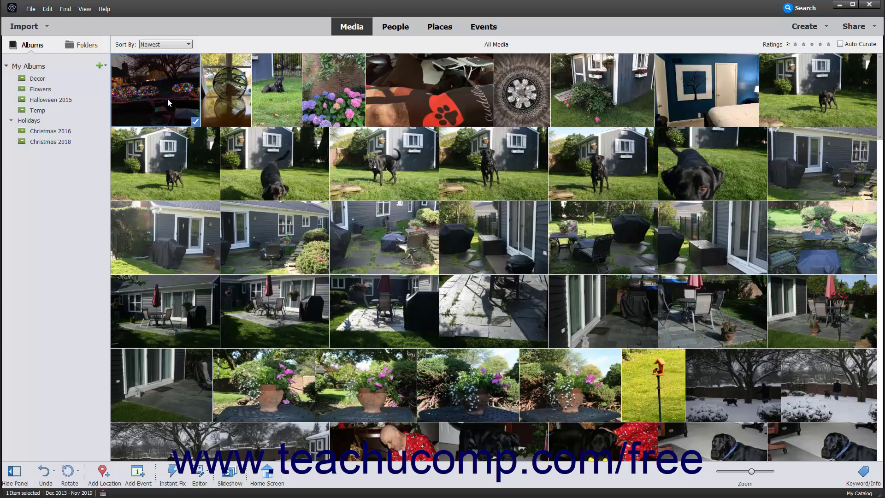
pyautogui.rightClick(69, 144)
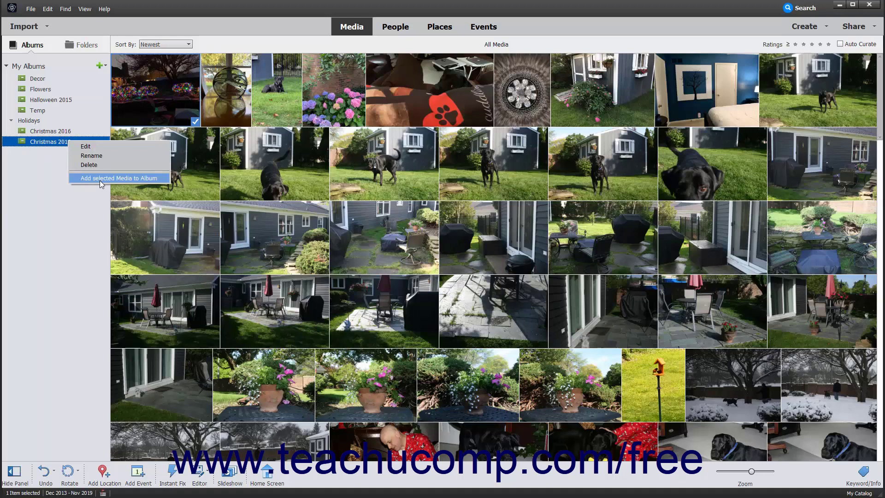
pyautogui.click(99, 179)
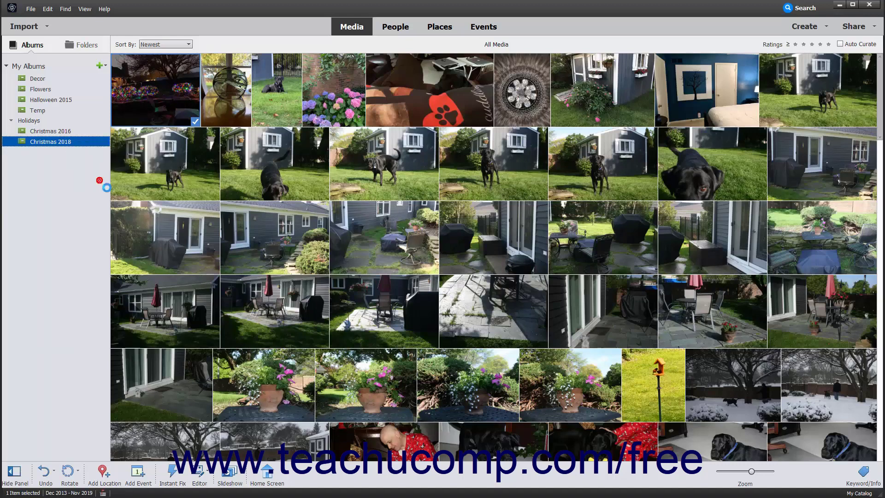